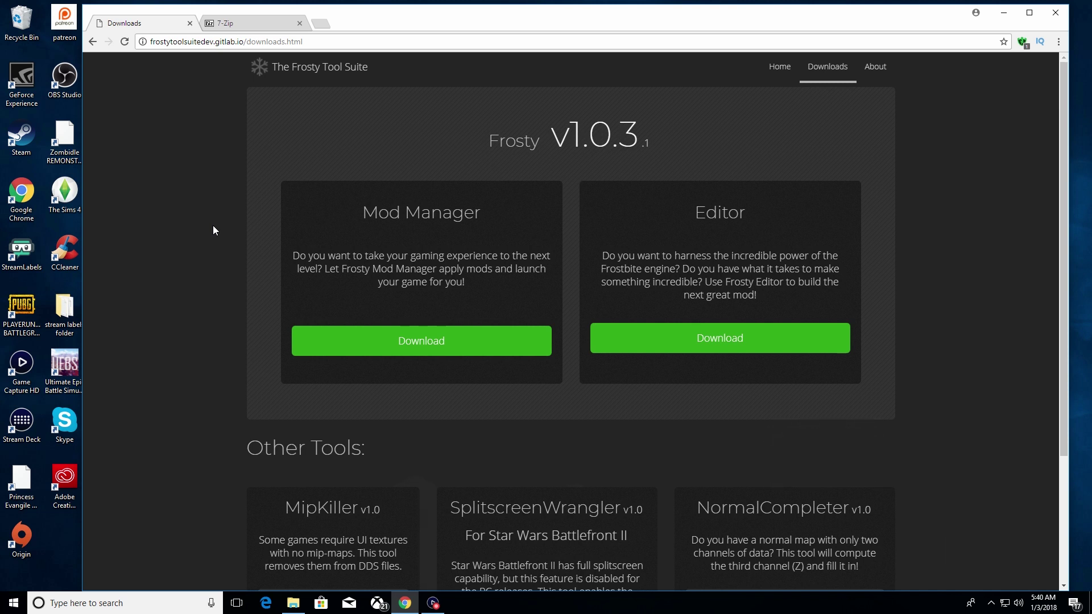
Step: Download FrostyModManager_v1.0.3.1.rar from the Frosty downloads page and open it
scroll(213, 225, "down", 1)
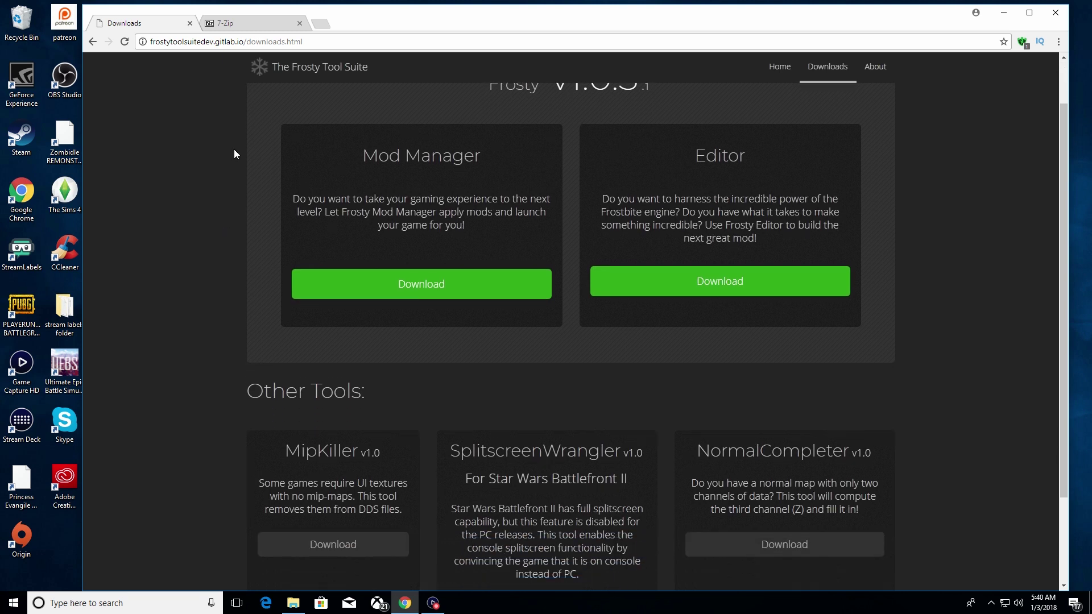
scroll(488, 199, "down", 2)
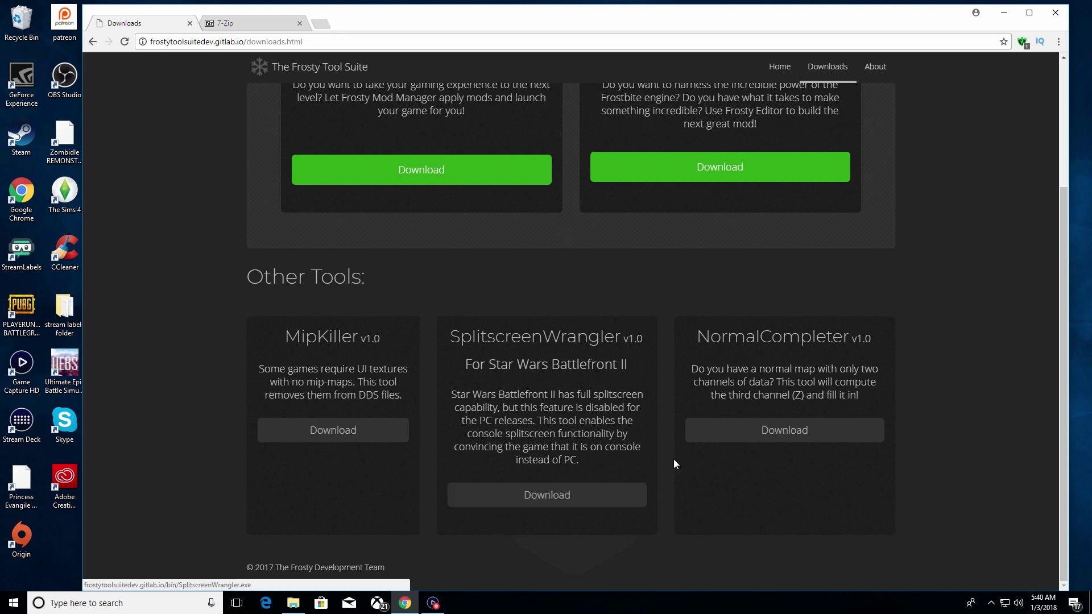
scroll(669, 319, "up", 3)
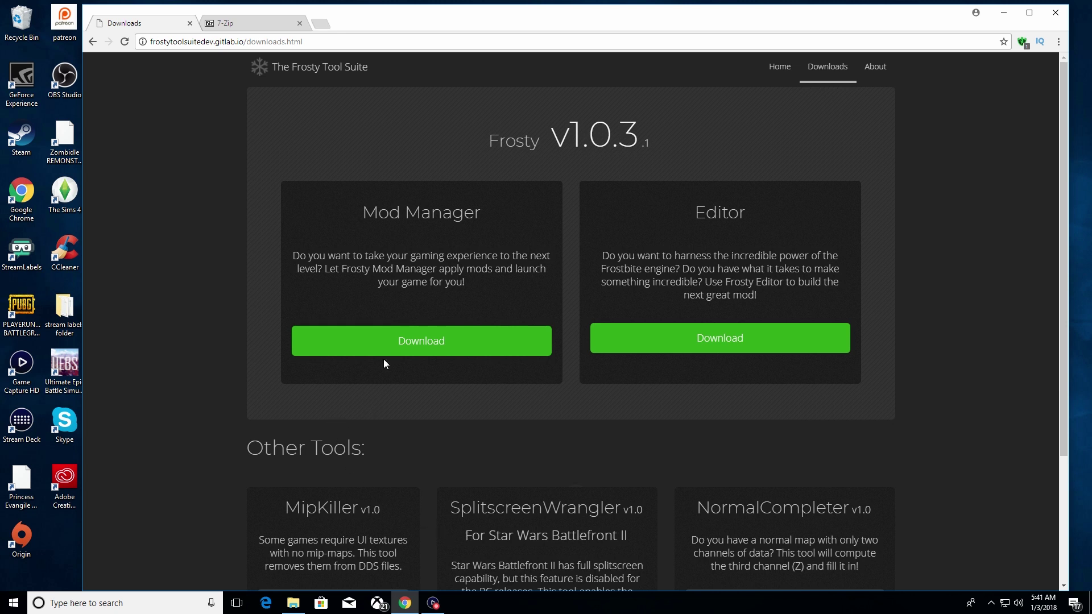
left_click(438, 345)
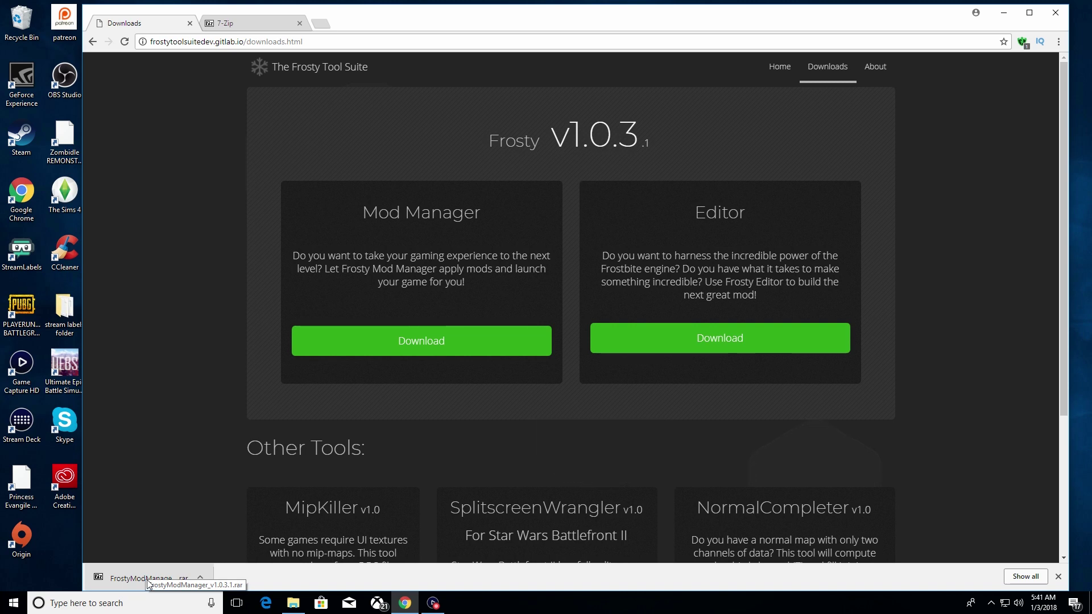
left_click(141, 580)
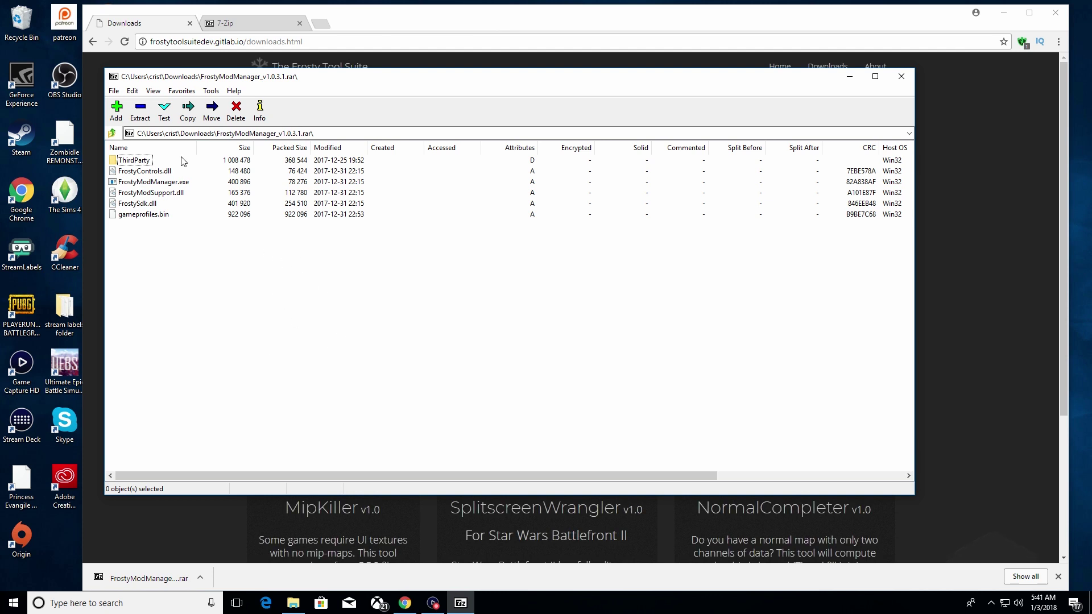
Step: Nudge the 7-Zip window showing FrostyModManager_v1.0.3.1.rar slightly lower
mouse_move(334, 83)
left_mouse_down()
mouse_move(334, 155)
mouse_move(335, 91)
left_mouse_up()
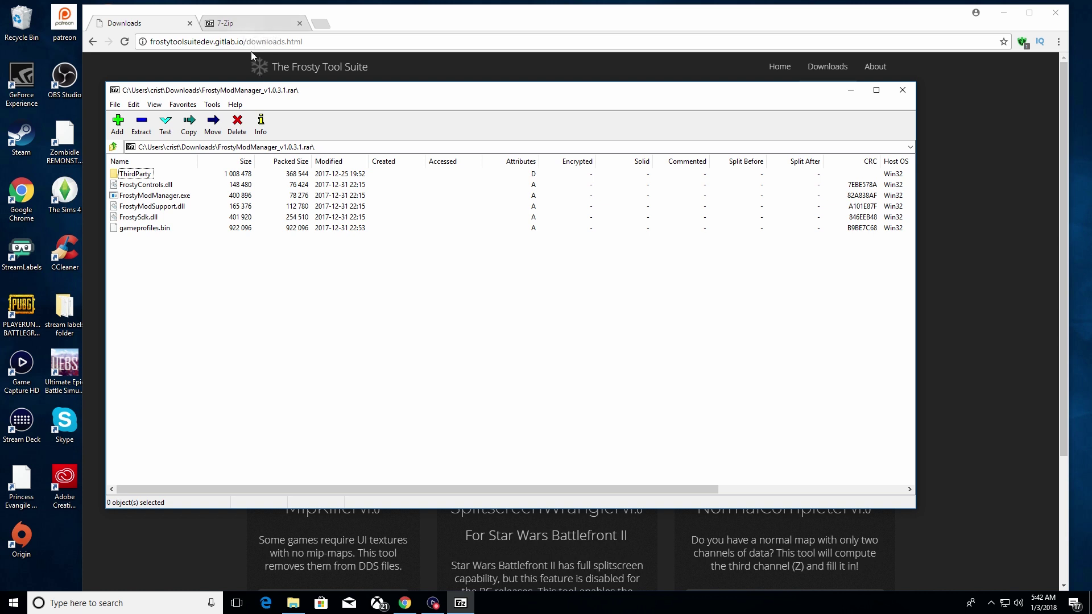
Step: Download the 32-bit 7z1604.exe installer from 7-zip.org and run it
left_click(242, 22)
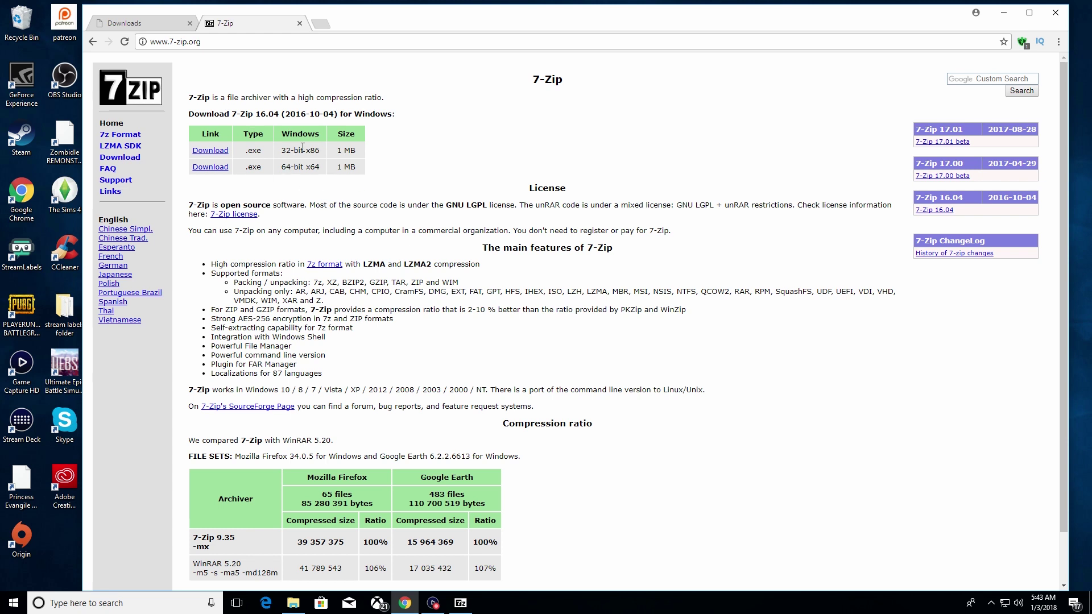
left_click(211, 150)
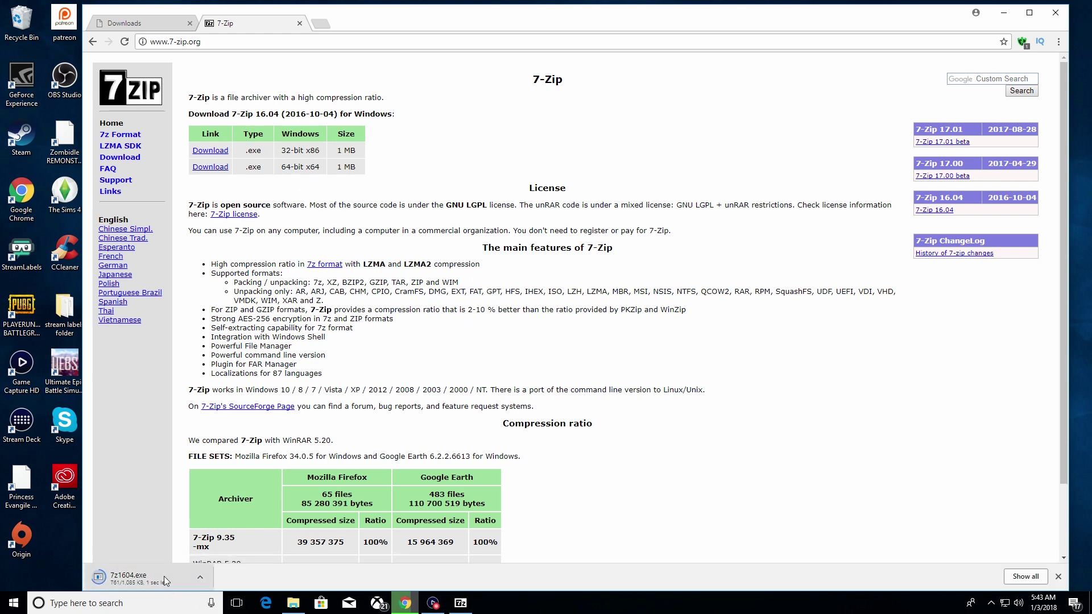
left_click(143, 578)
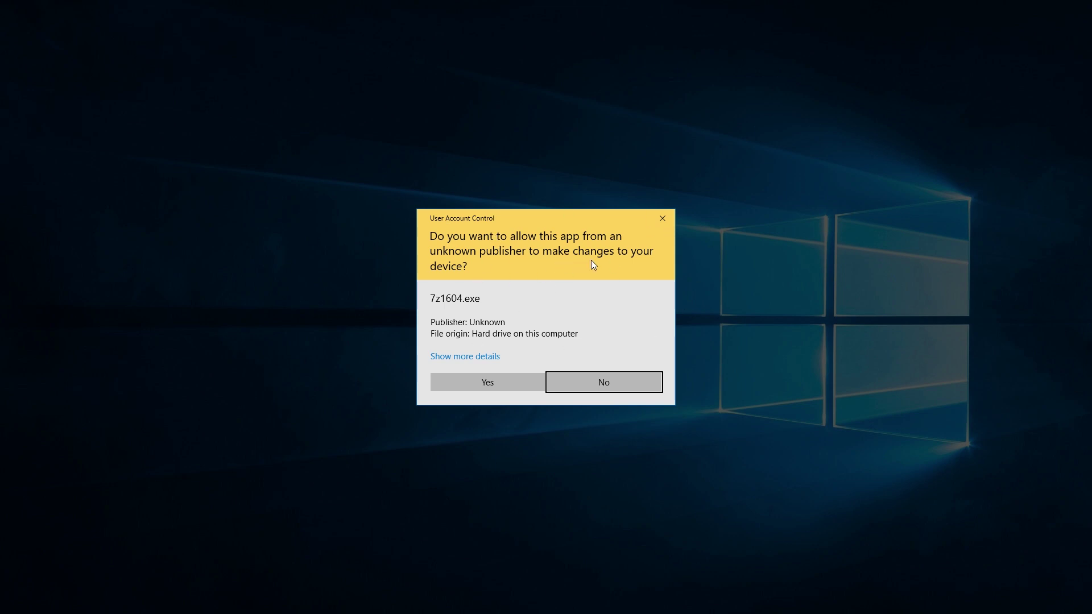
Step: Approve UAC and install 7-Zip 16.04 into the default C:\Program Files (x86)\7-Zip\ folder
left_click(482, 388)
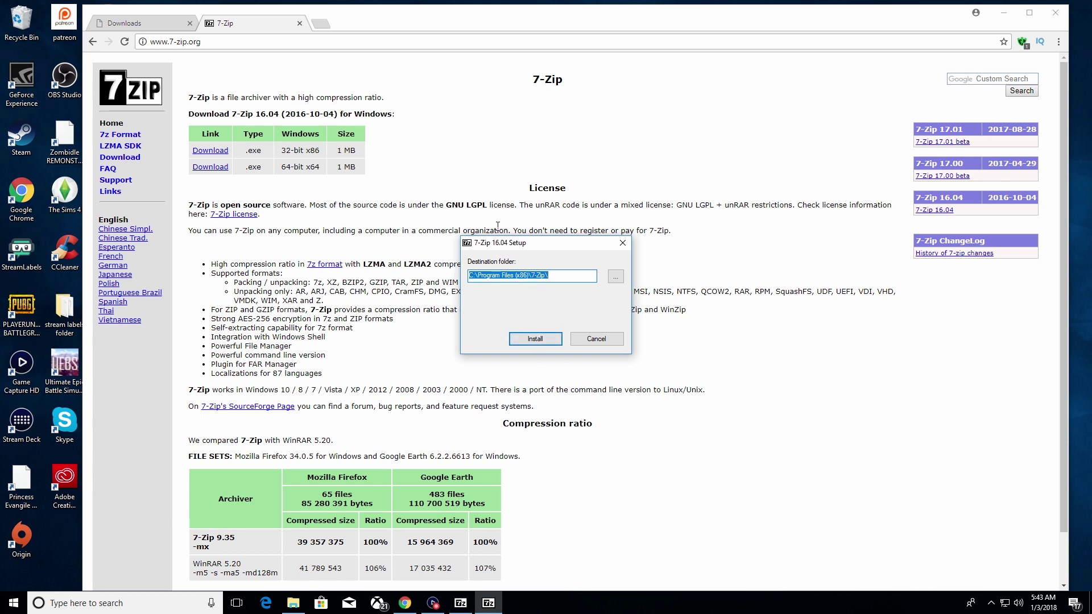
left_click(616, 276)
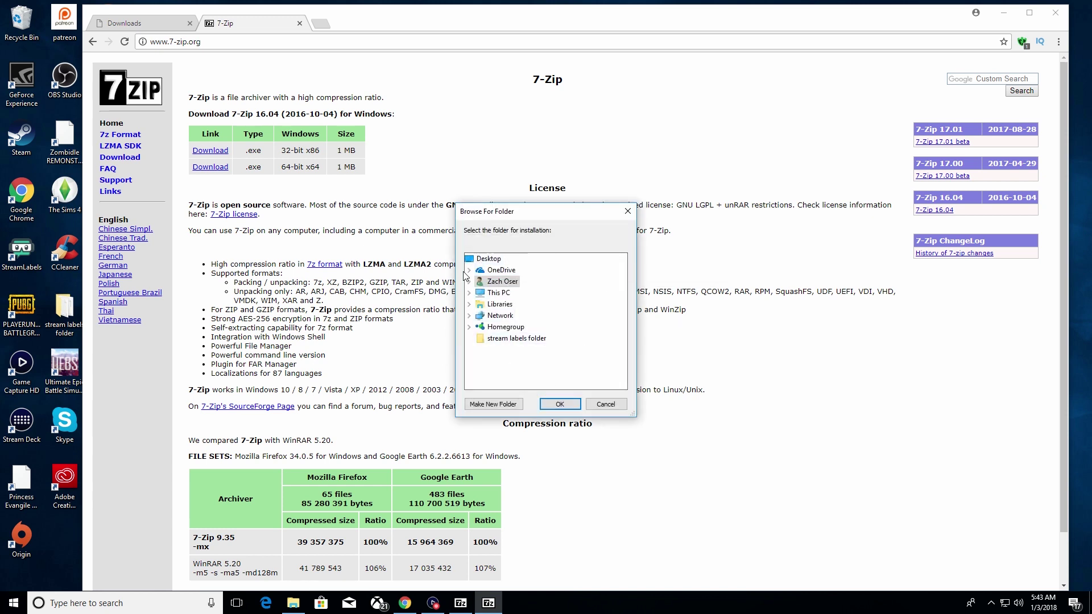
left_click(626, 213)
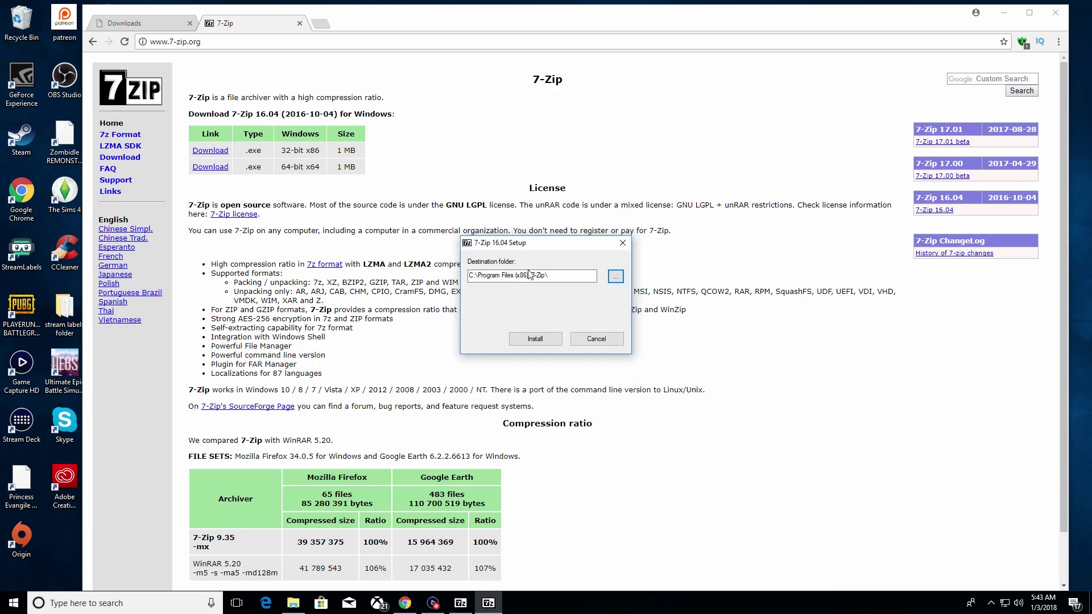
left_click(535, 339)
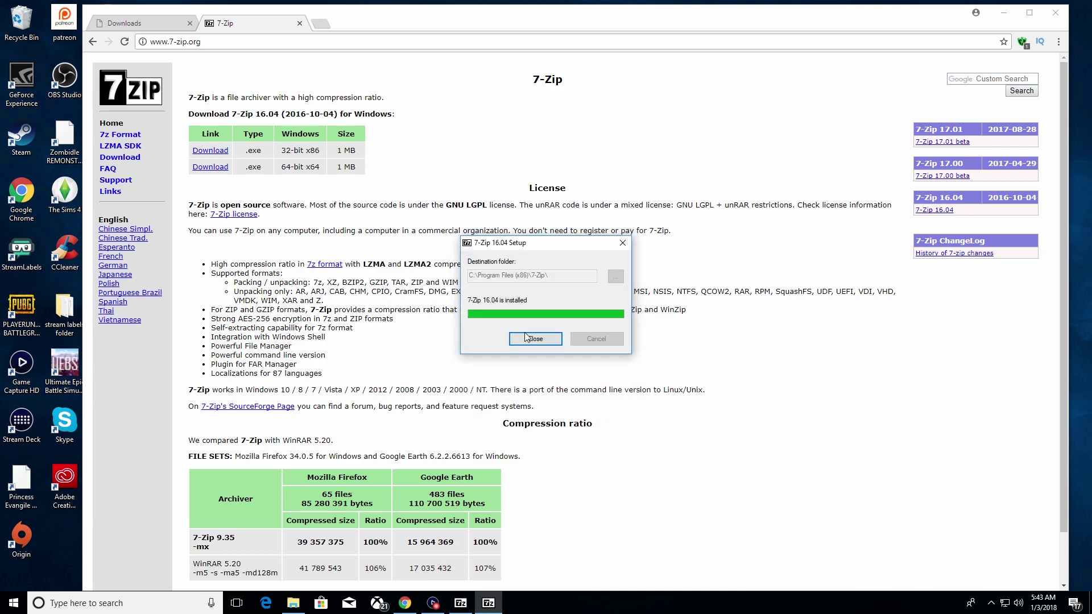
key("Return")
mouse_move(456, 610)
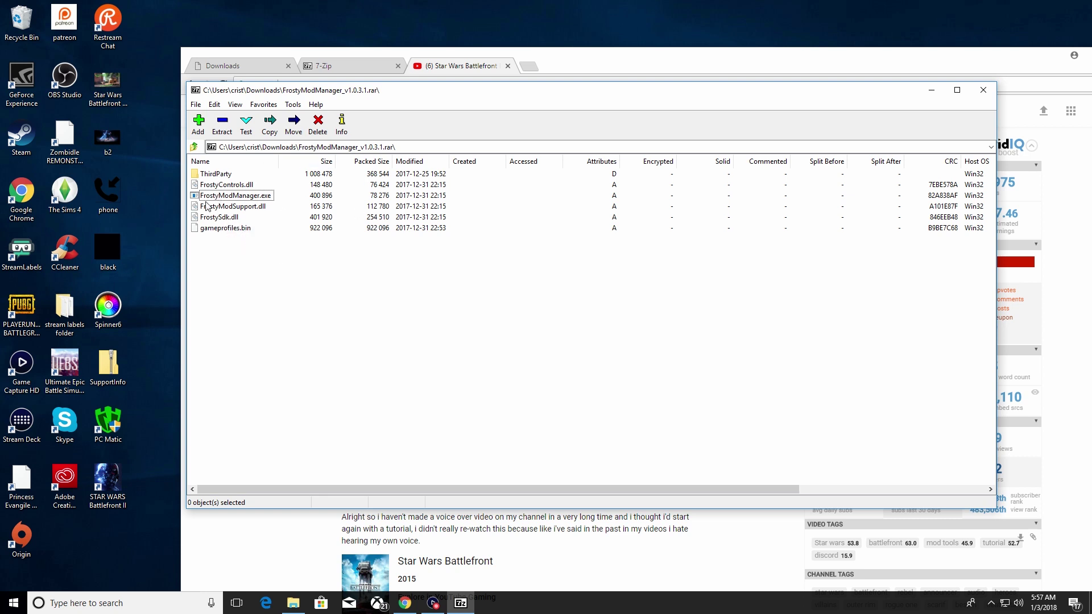
Step: Extract FrostyModManager.exe, ThirdParty, the DLLs and gameprofiles.bin to the Desktop path
left_click(223, 127)
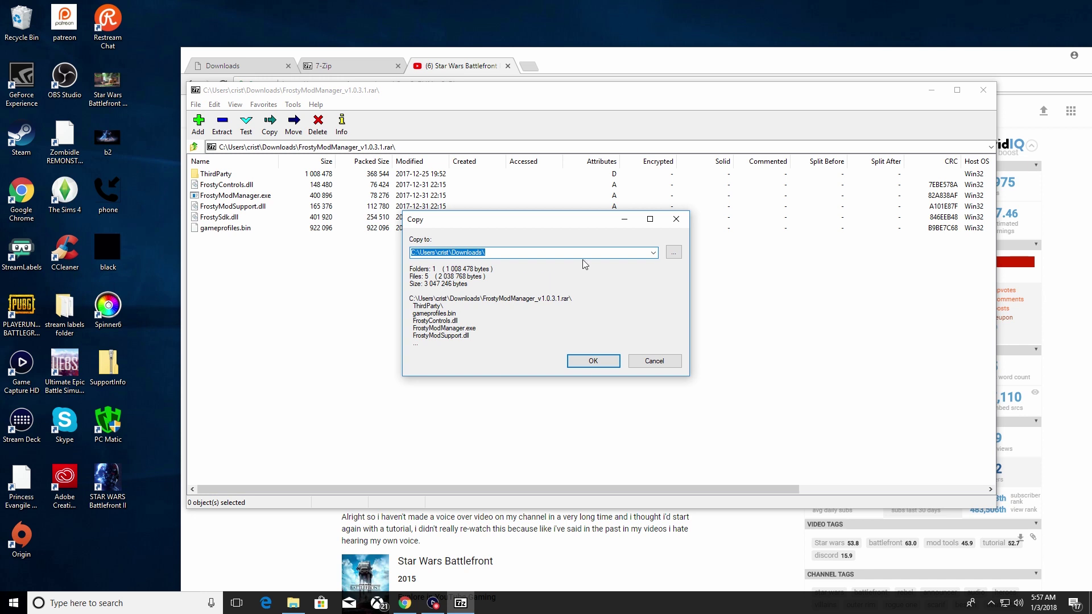
left_click(654, 254)
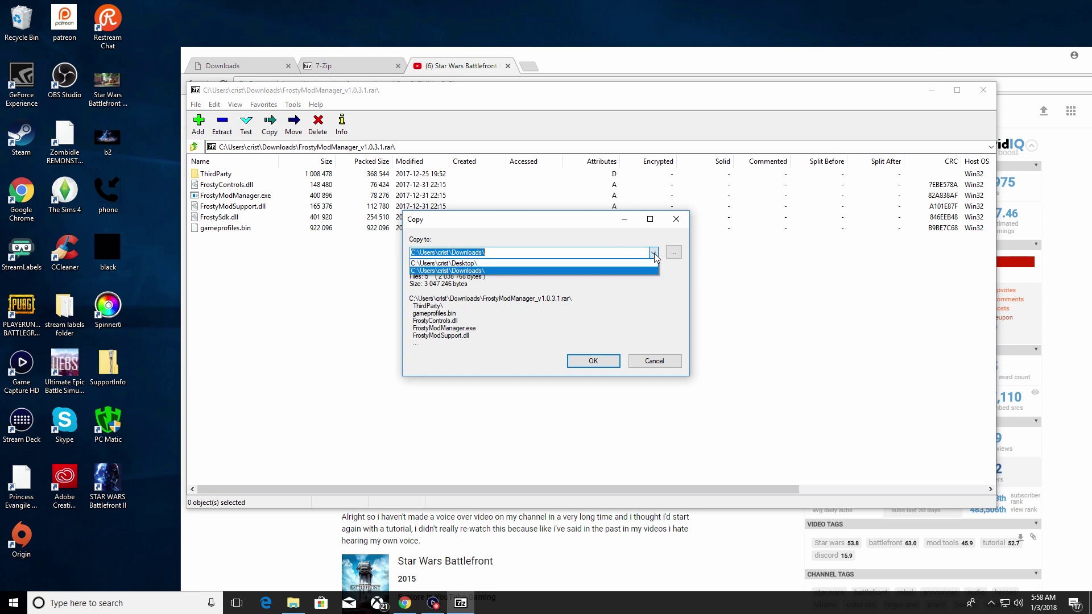
left_click(465, 265)
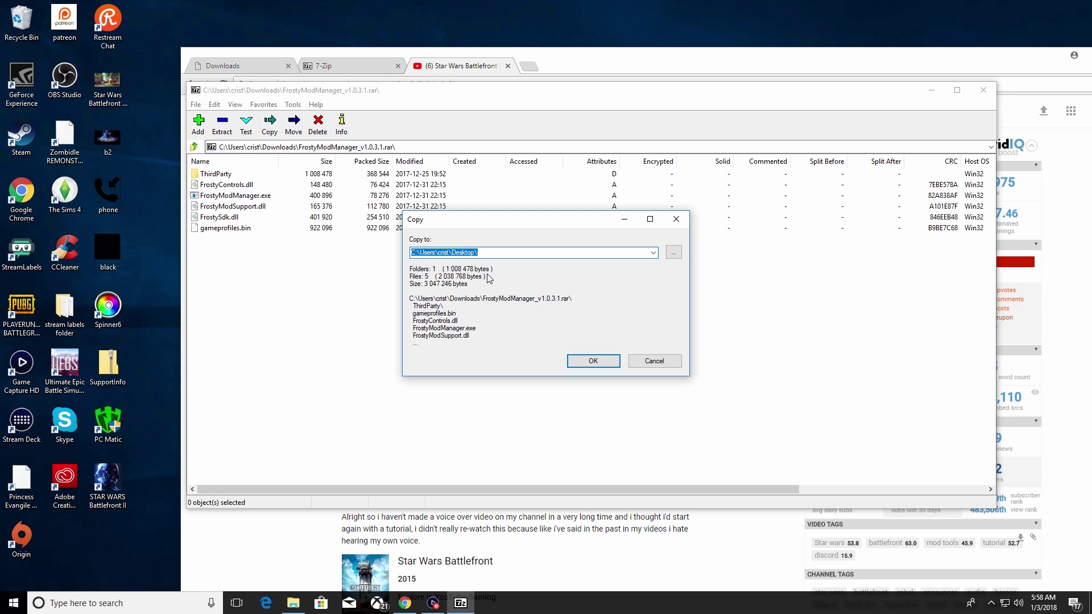
left_click(593, 361)
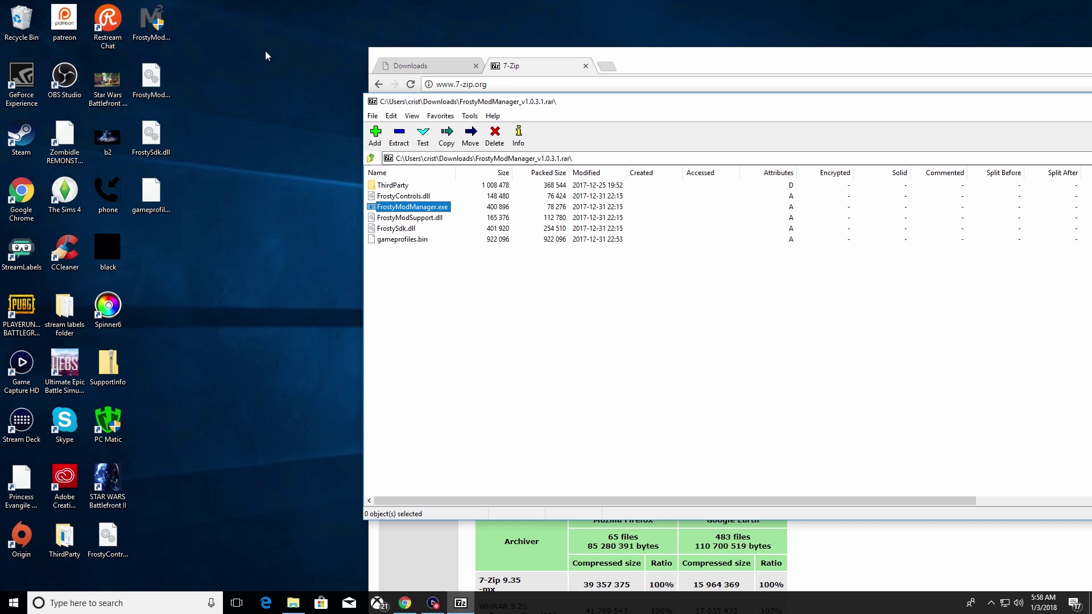
Step: Enable 'Run this program as an administrator' on FrostyModManager's Compatibility properties
right_click(159, 27)
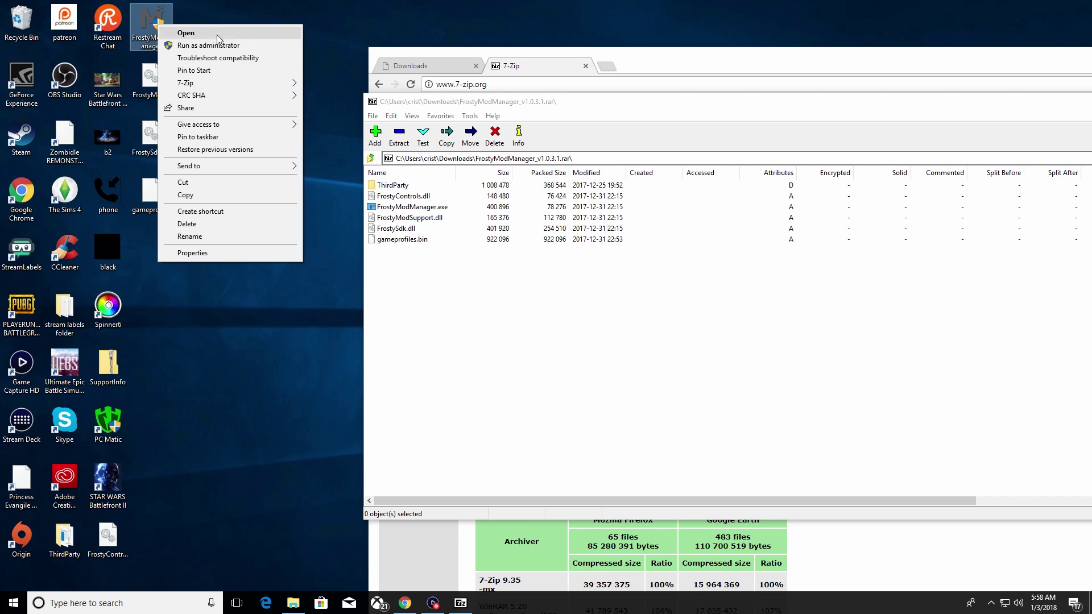
left_click(212, 255)
left_click(220, 54)
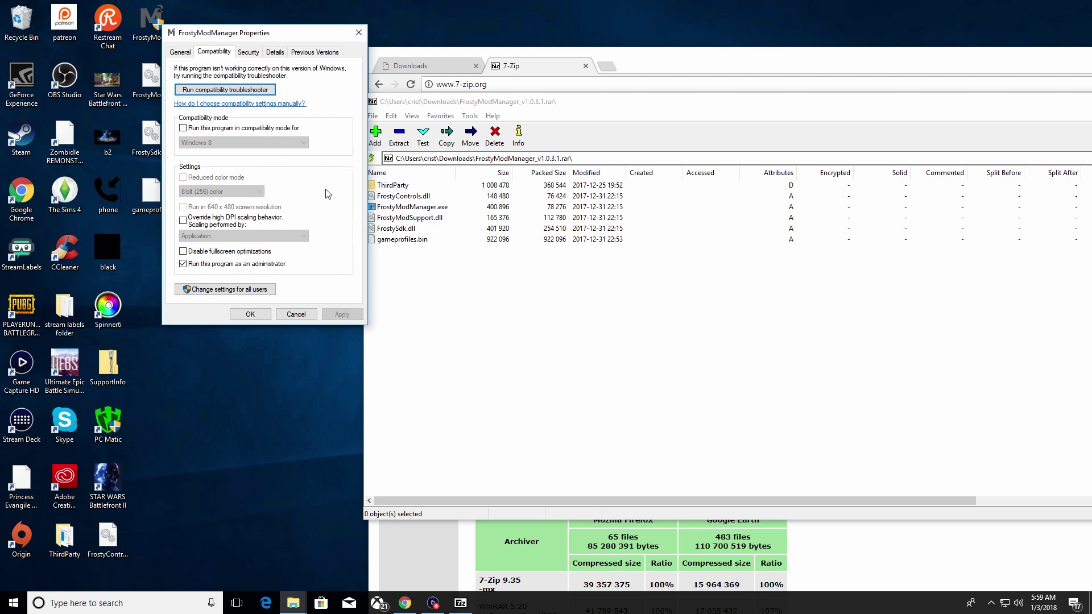
Step: Save the compatibility setting and launch FrostyModManager as administrator, approving the UAC prompt
left_click(248, 316)
right_click(166, 26)
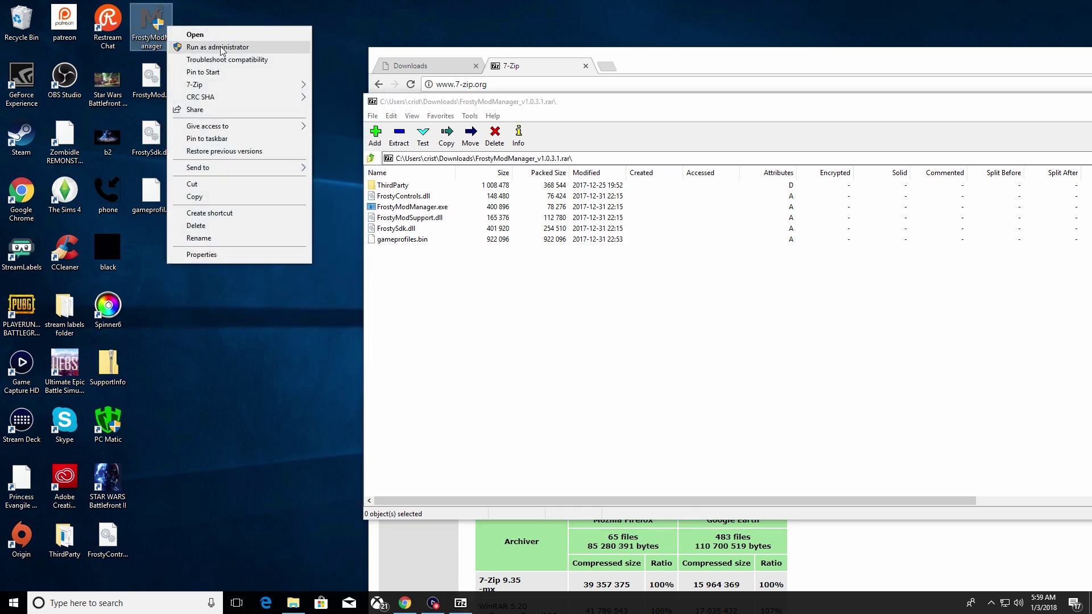
left_click(222, 48)
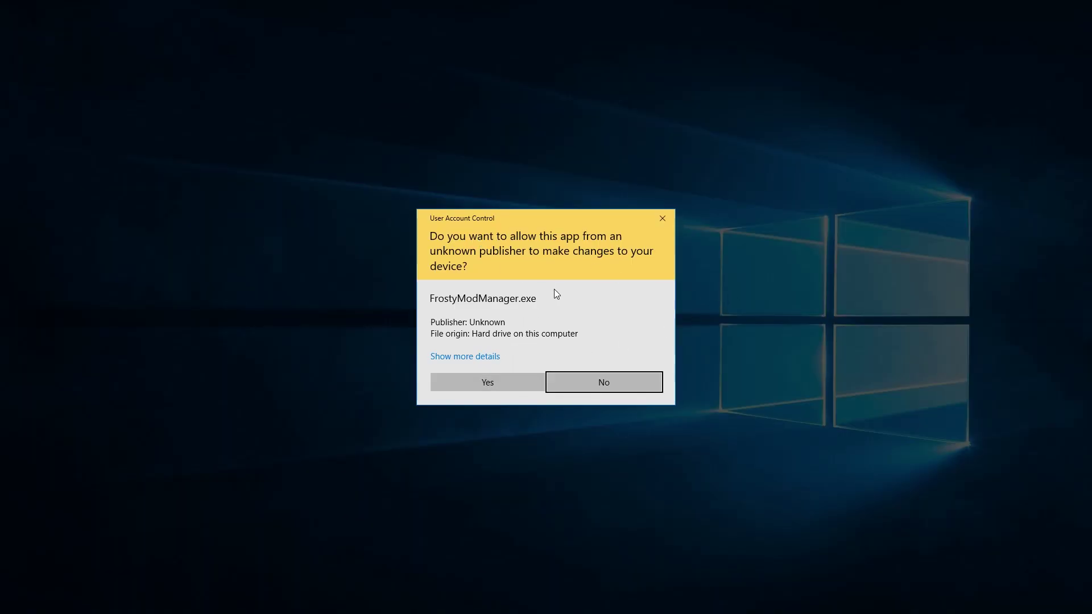
left_click(496, 387)
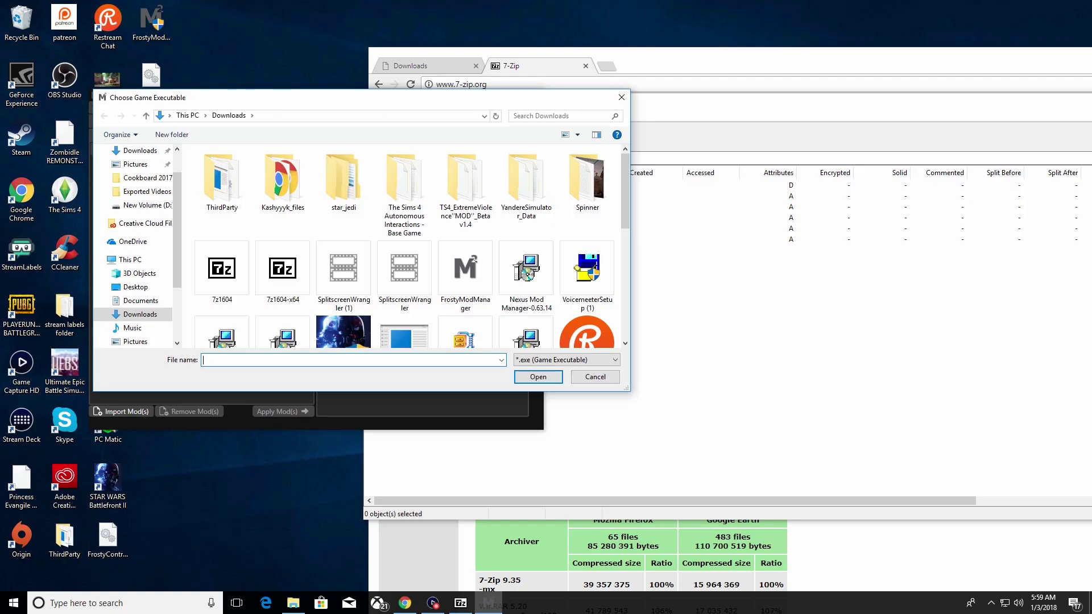
Step: Navigate the Choose Game Executable dialog to C:\Program Files (x86)\Origin Games
left_click_drag(273, 103, 293, 63)
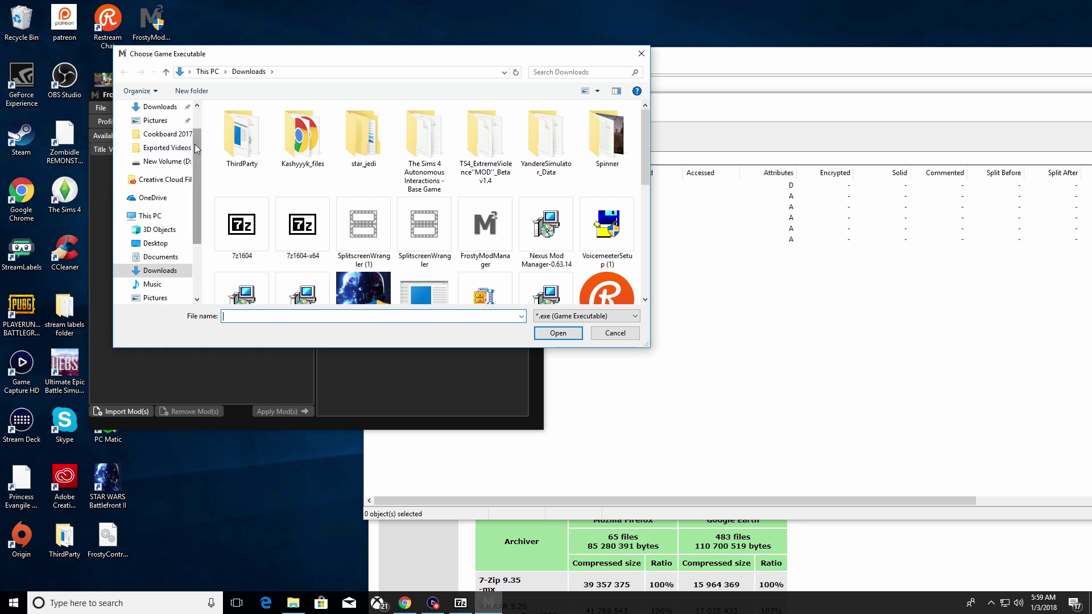
scroll(197, 149, "down", 2)
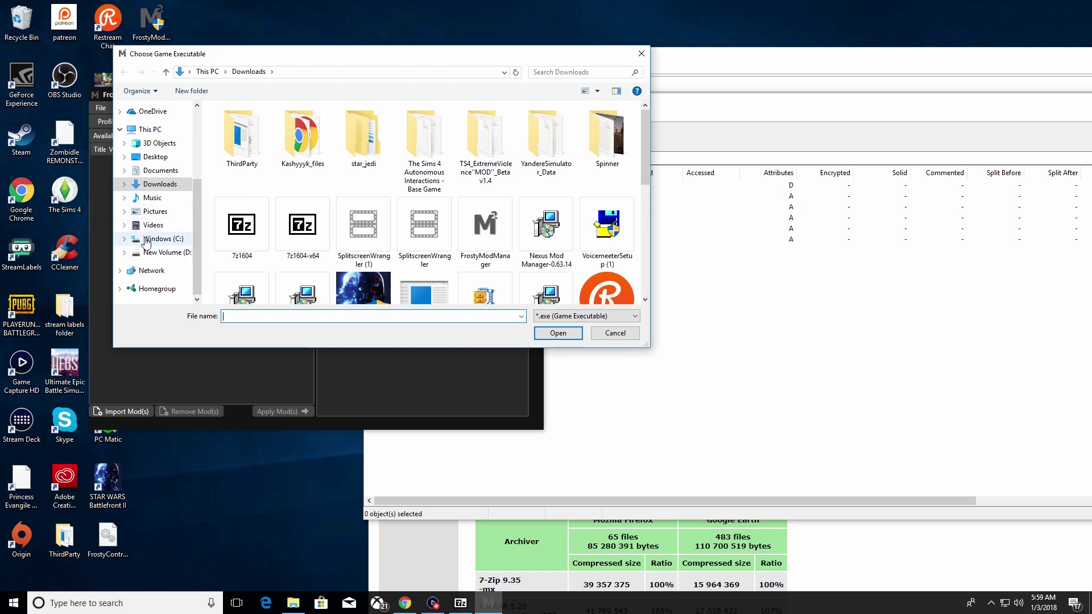
left_click(146, 242)
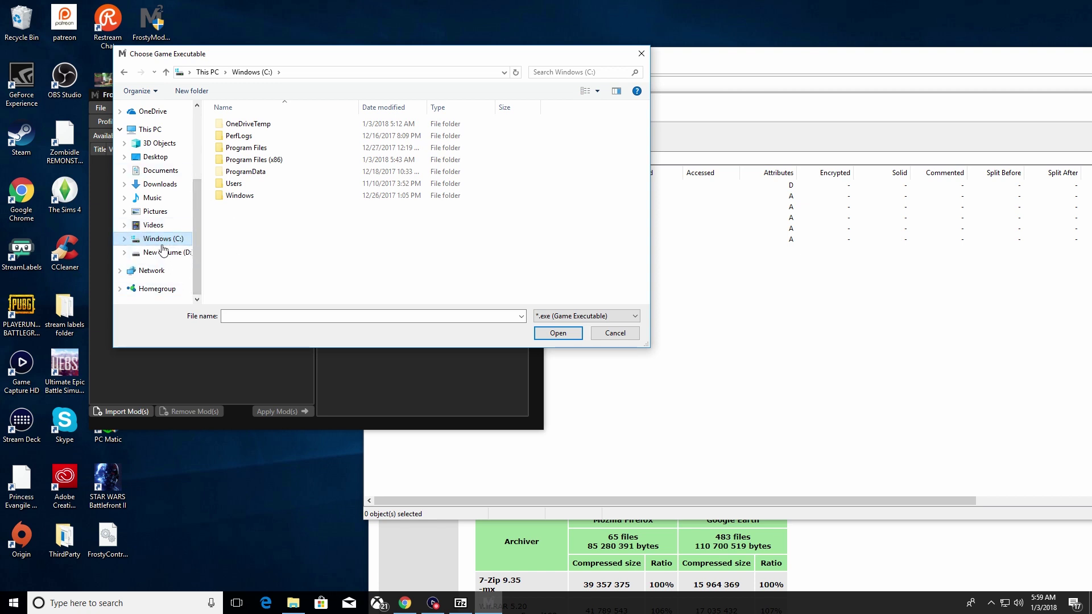
double_click(300, 163)
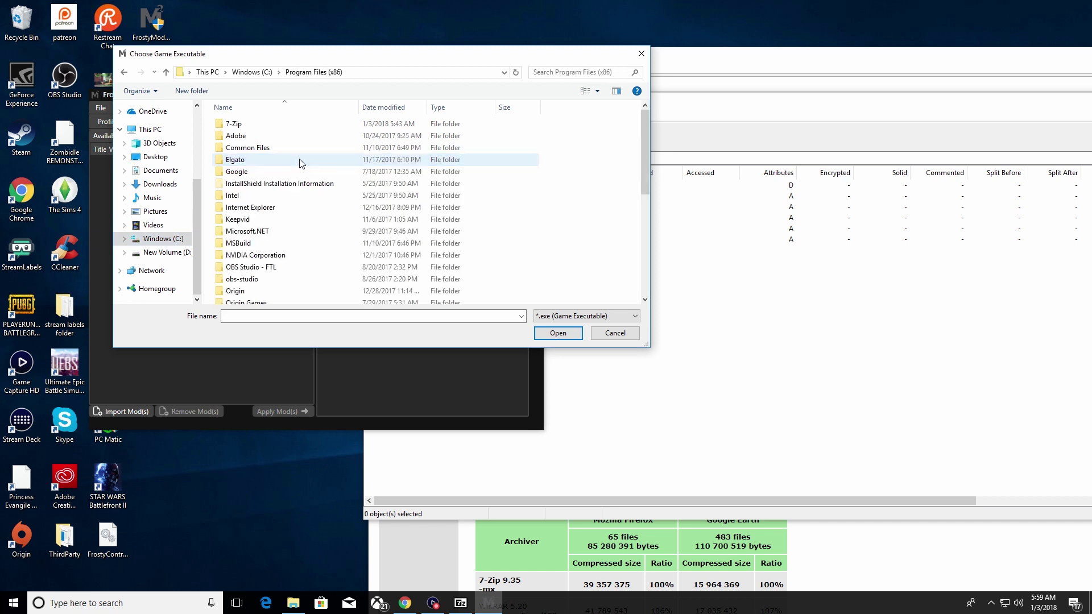
scroll(275, 145, "down", 2)
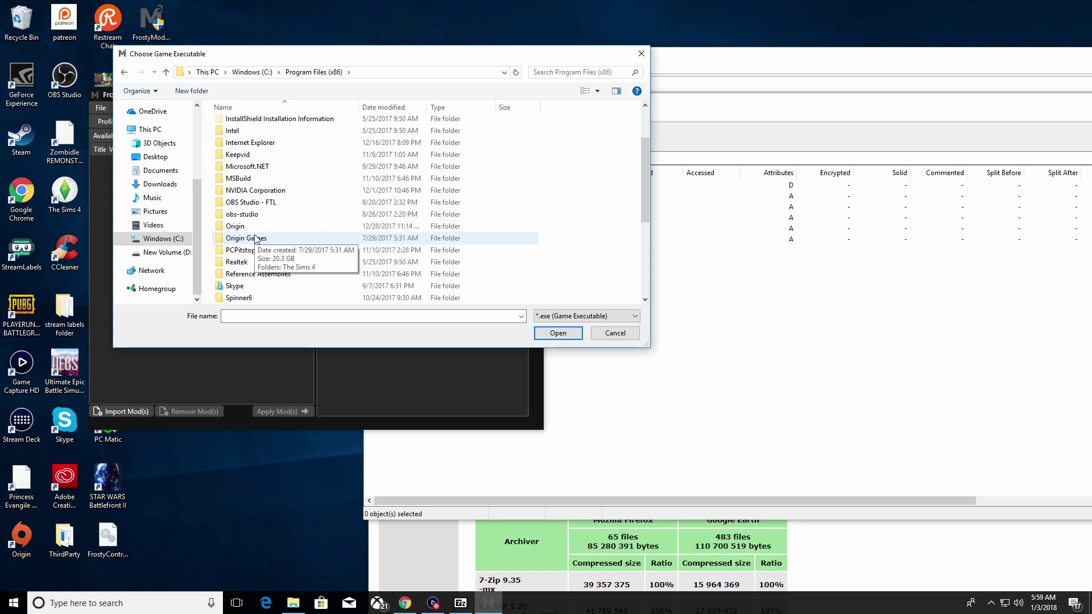
double_click(255, 239)
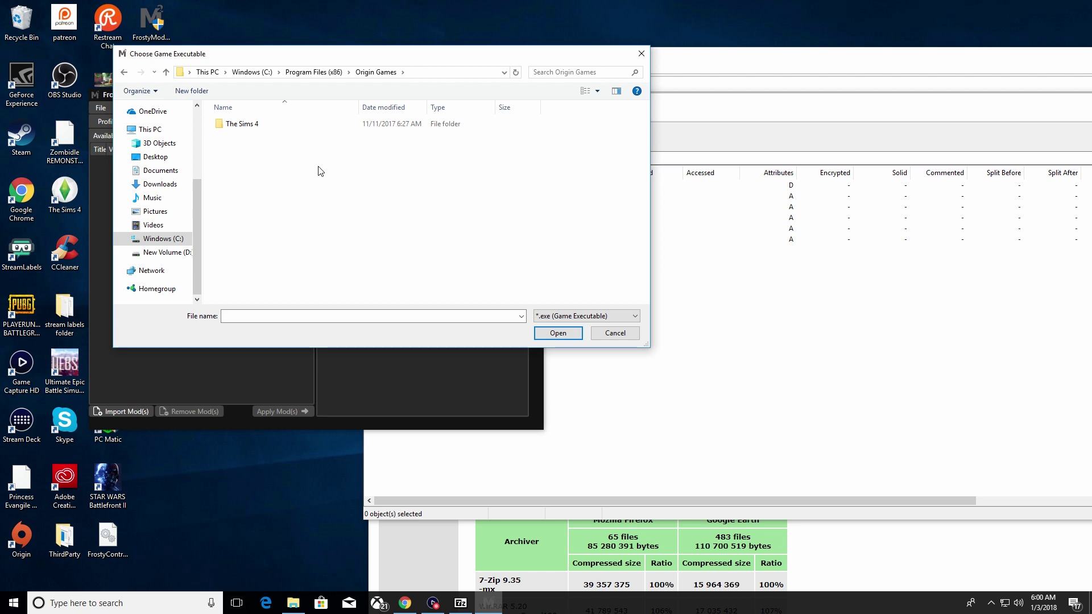
Step: Pick starwarsbattlefrontii from D:\Star Wars Battlefront 2\STAR WARS Battlefront II as the game executable
left_click(165, 252)
double_click(292, 127)
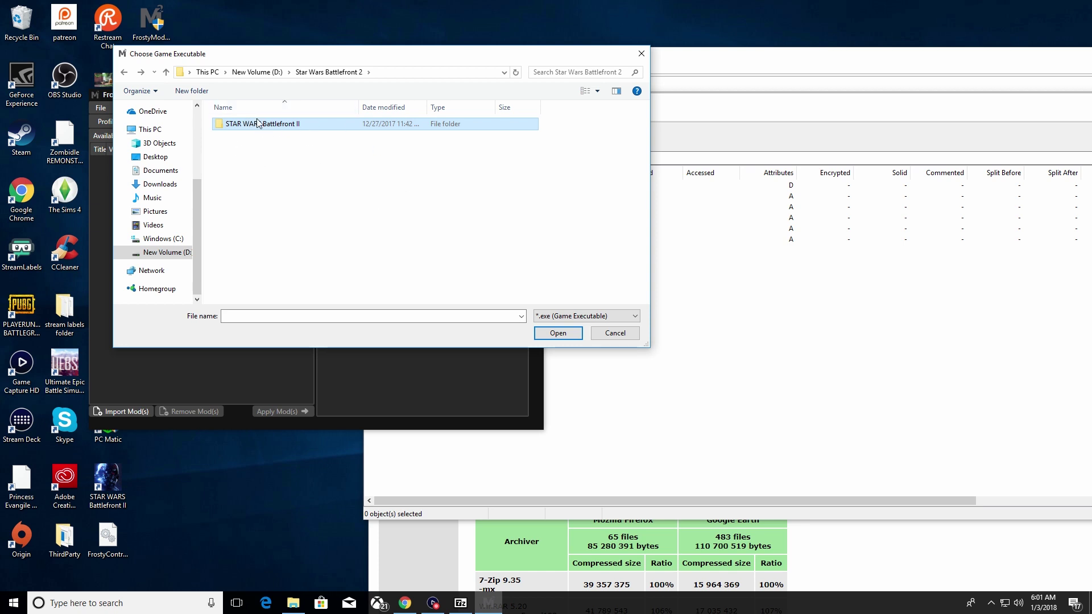
double_click(225, 125)
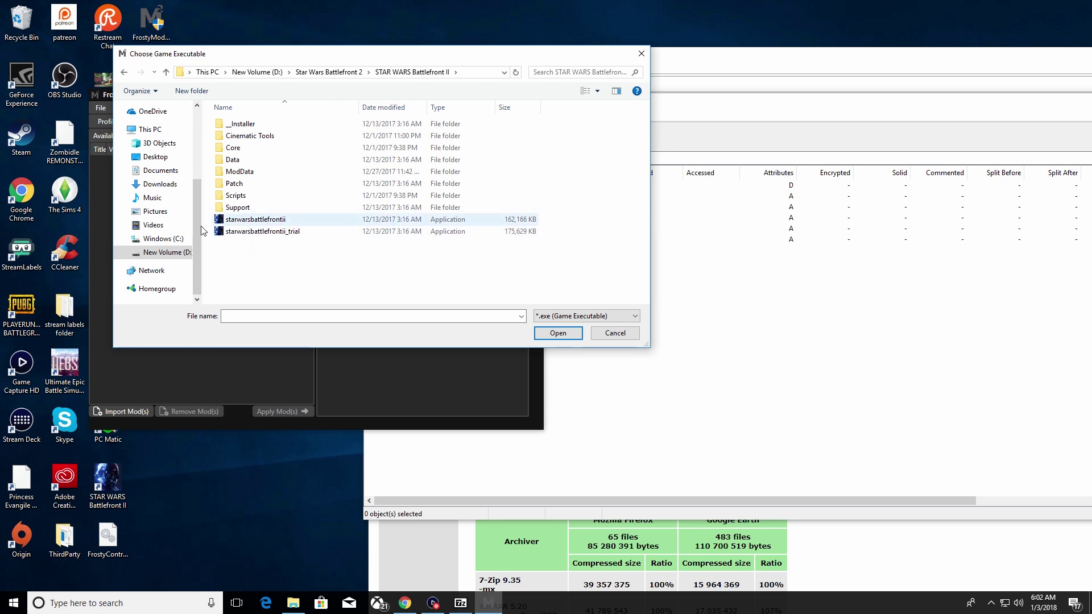
left_click(269, 220)
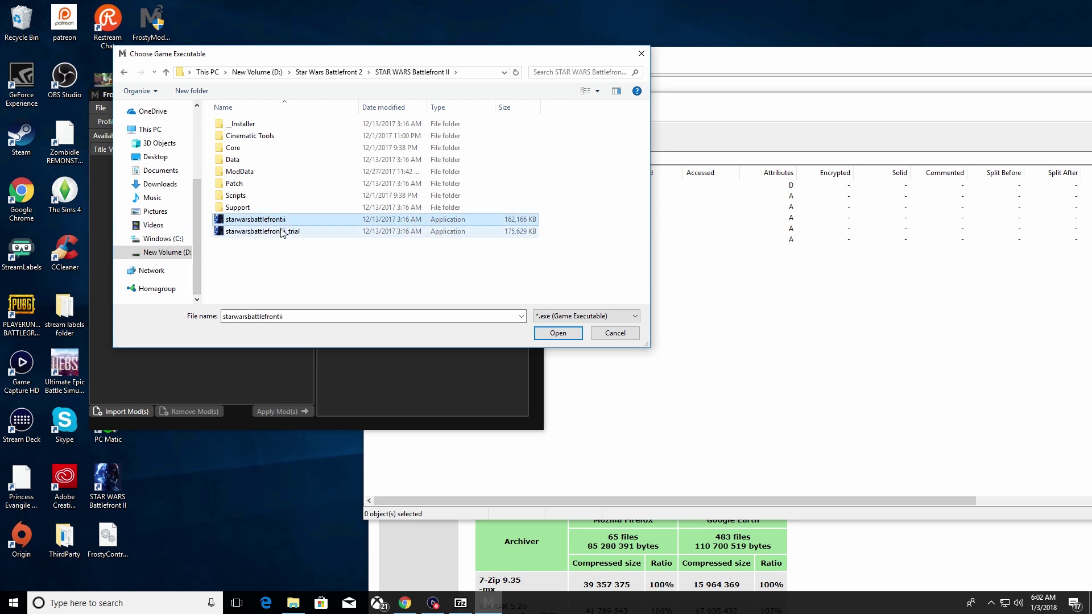
left_click(571, 336)
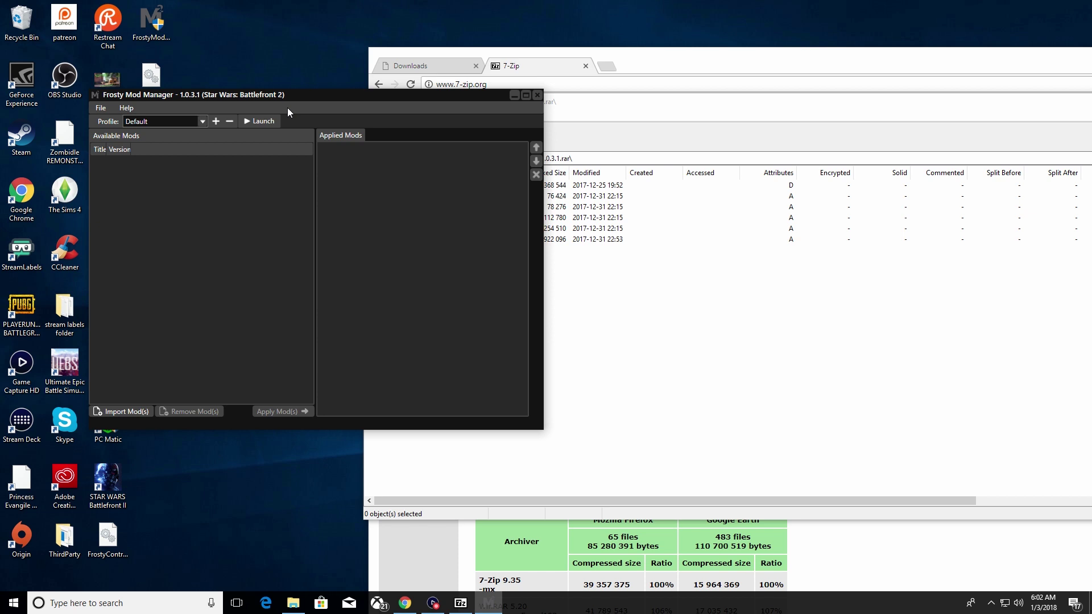
Step: Shift Chrome to the right and bring Frosty Mod Manager's main window to the front
left_click_drag(657, 61, 774, 33)
left_click(352, 86)
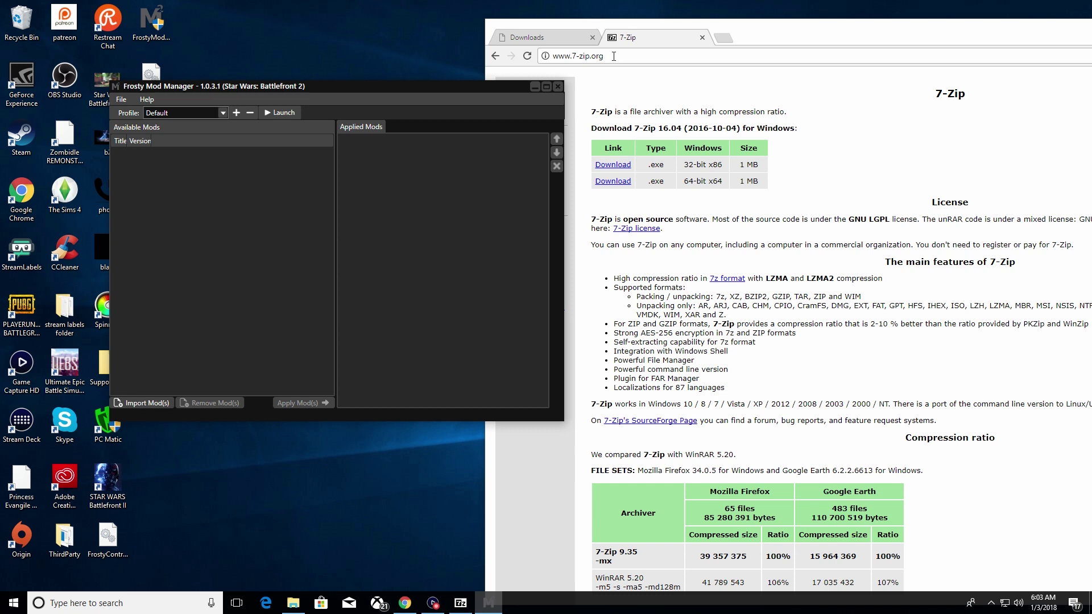
Step: Enter 'nexusmods' in Chrome's address bar to reach the Battlefront II (2017) Nexus Mods files
left_click(614, 56)
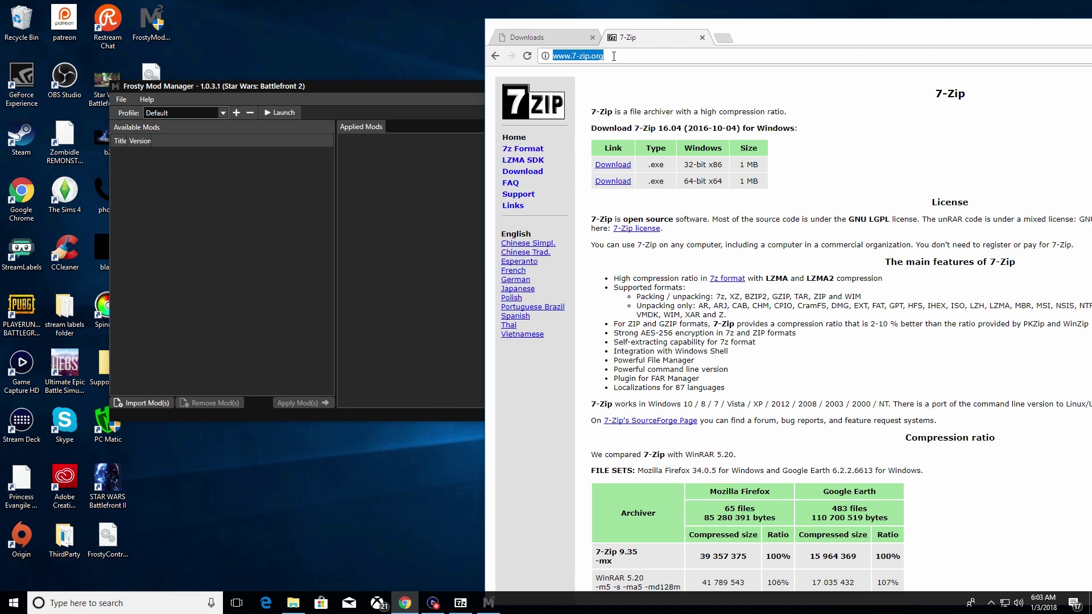
type("nexusmods.com/starwarsbattlefront22017/mods/searchresults/?src_cat=1")
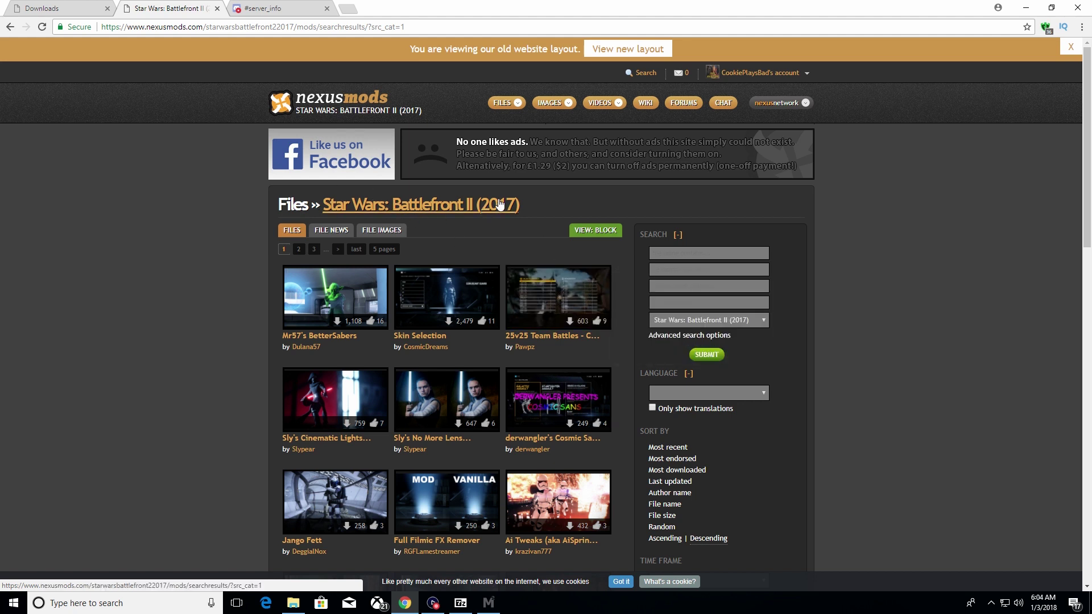
scroll(401, 325, "down", 3)
scroll(401, 325, "down", 2)
scroll(203, 236, "down", 6)
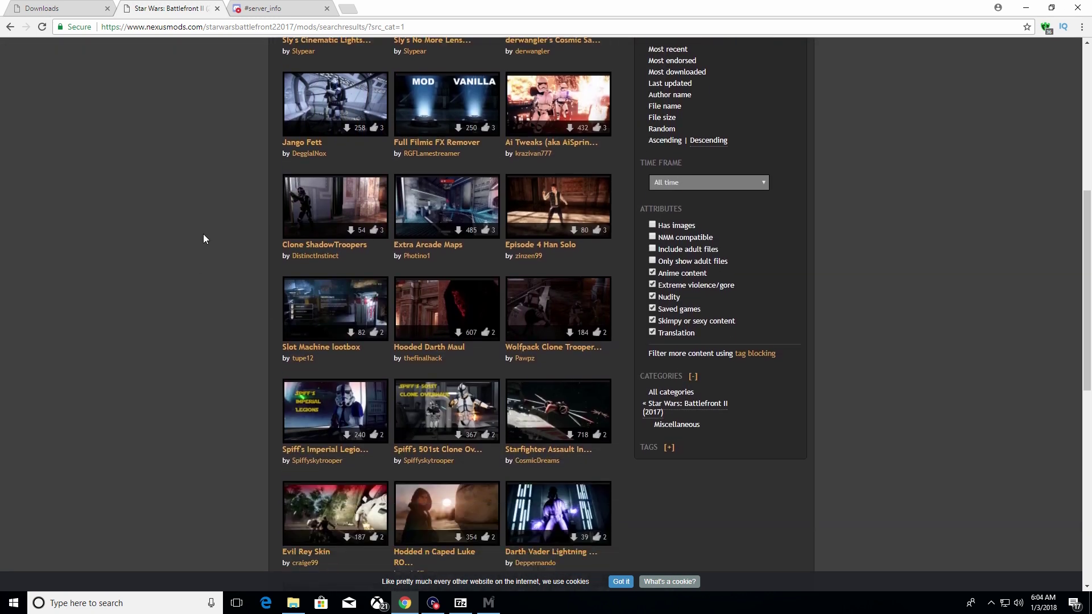
scroll(204, 237, "down", 4)
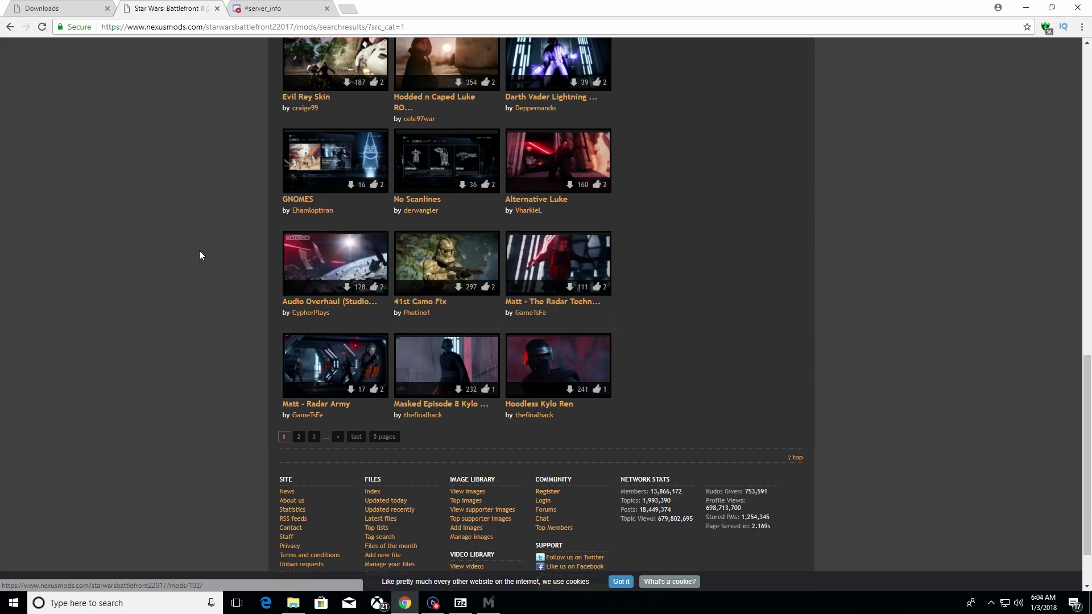
scroll(199, 251, "up", 5)
scroll(199, 255, "up", 10)
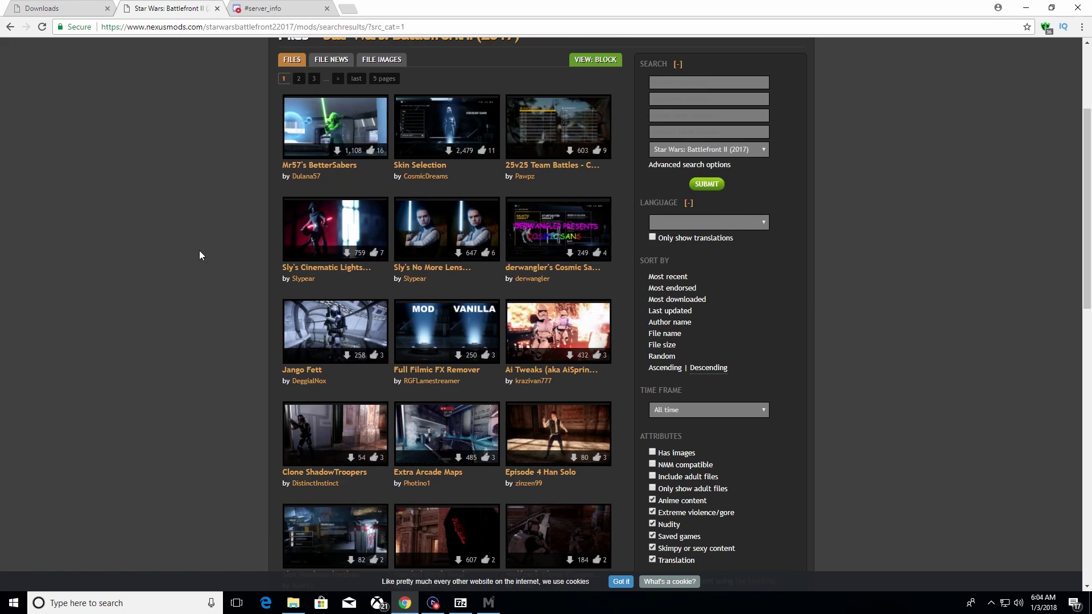